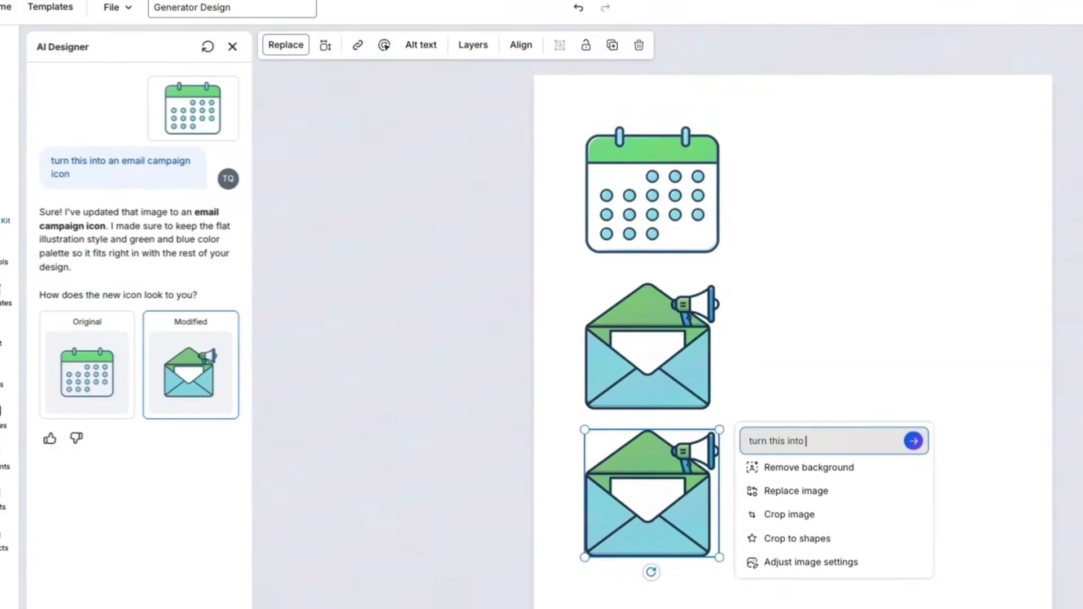
Step: Submit the AI request "turn this into a landing page icon" for the lower envelope copy and select the resulting icon
key("Return")
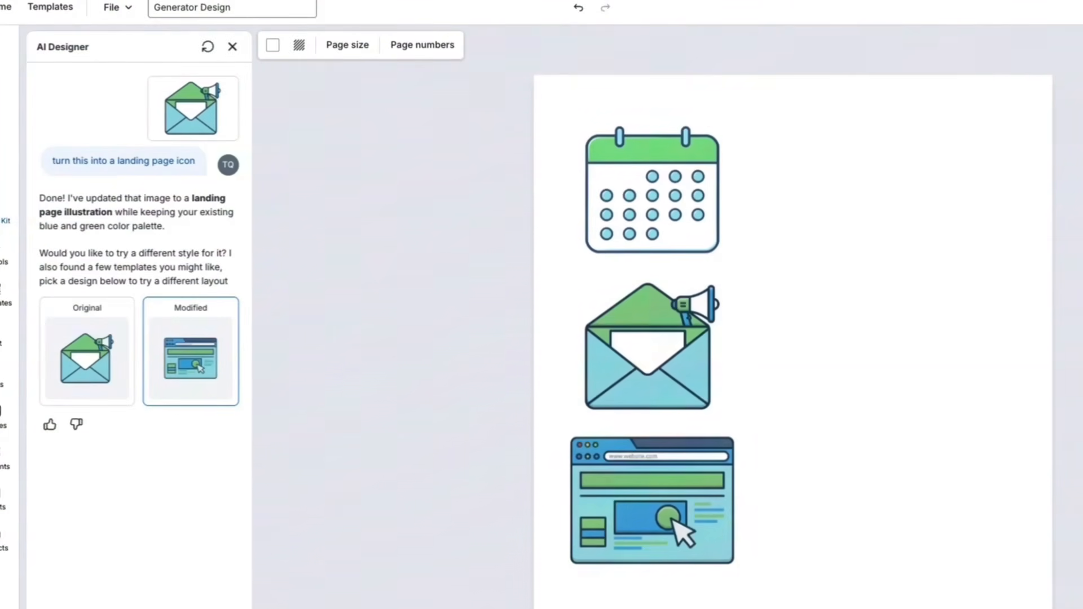
left_click(653, 501)
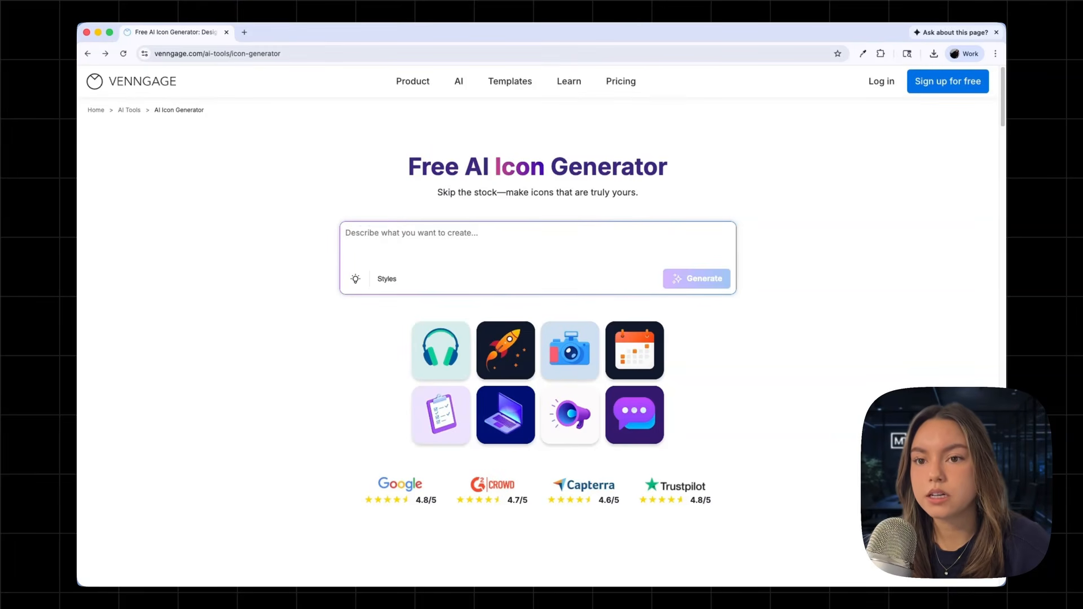
Step: Generate icons from the prompt "Marketing calendar icon in a modern SaaS design. The primary color should be green, on a white background."
left_click(454, 237)
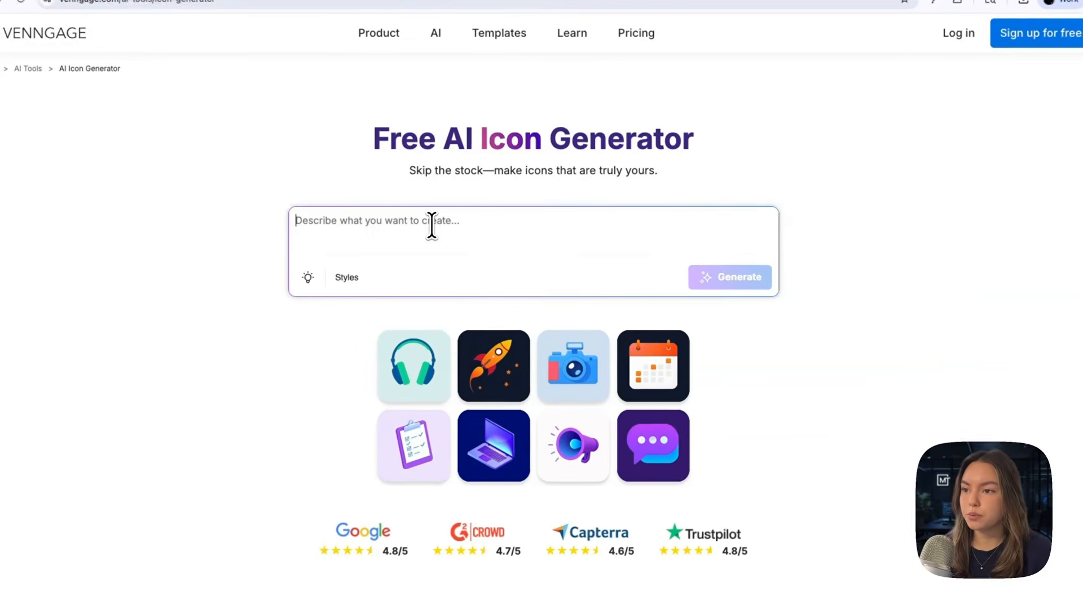
type("Marketing calendar icon in a modern SaaS design. The primary color should be green, on a white background.")
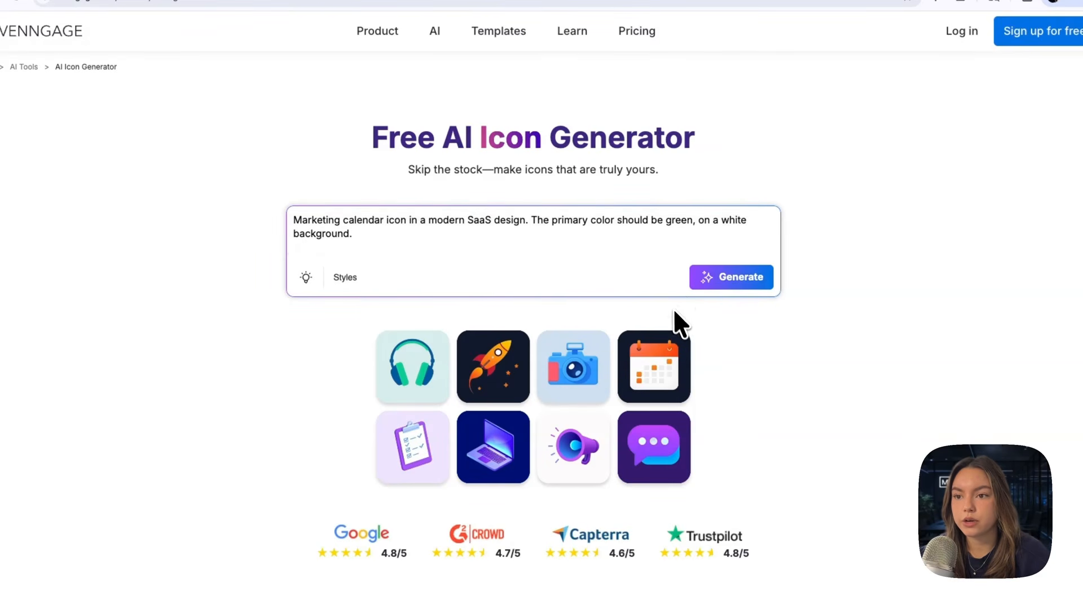
left_click(711, 286)
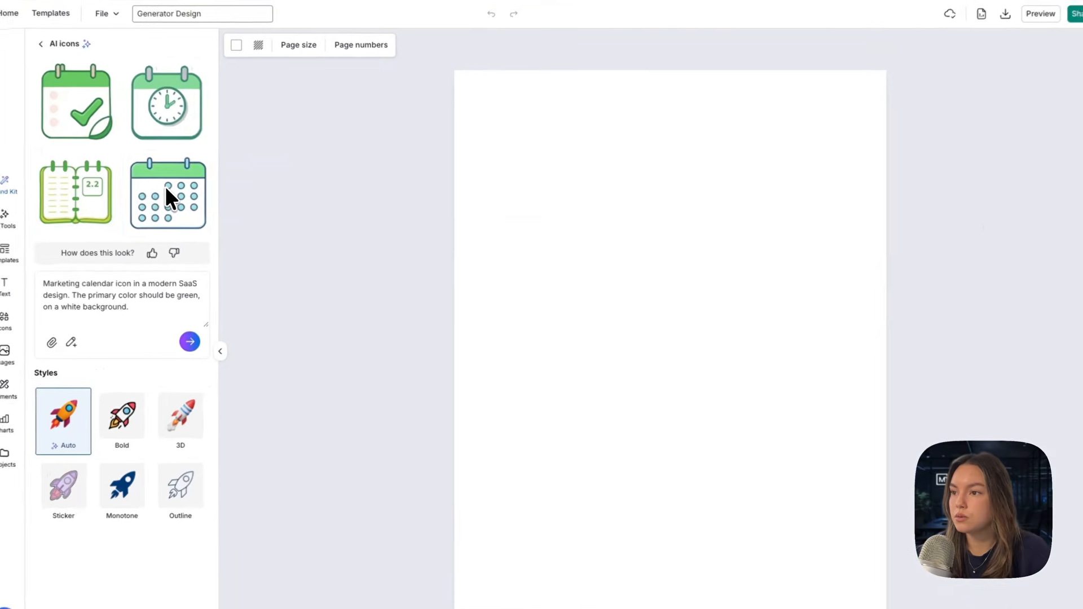
Step: Place the generated calendar icon with blue dots on the page, enlarge it slightly and move it to the page's upper-left area
left_click(167, 189)
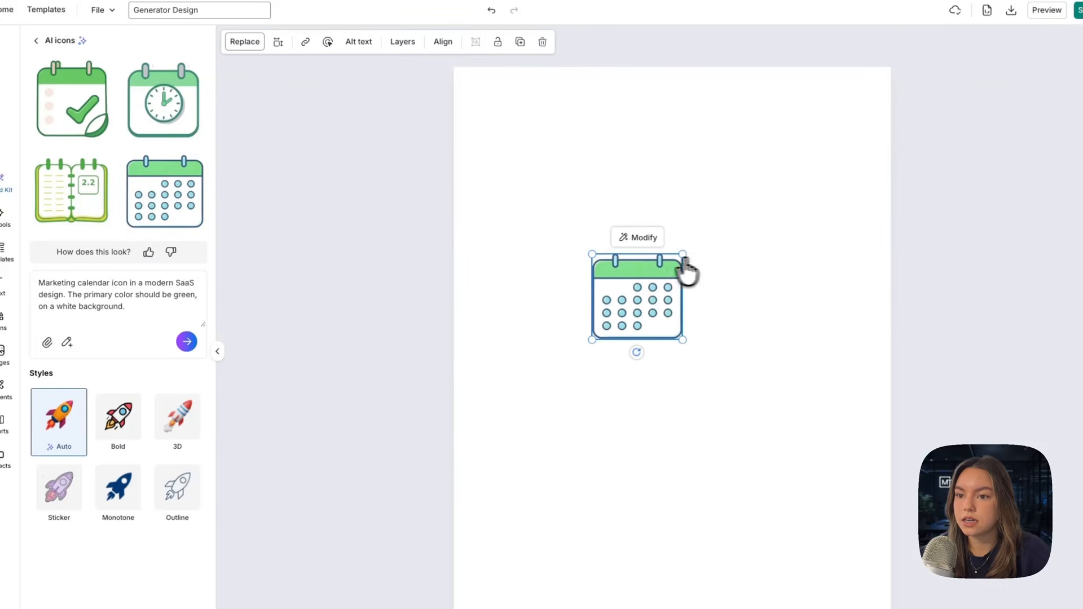
left_click_drag(683, 255, 709, 237)
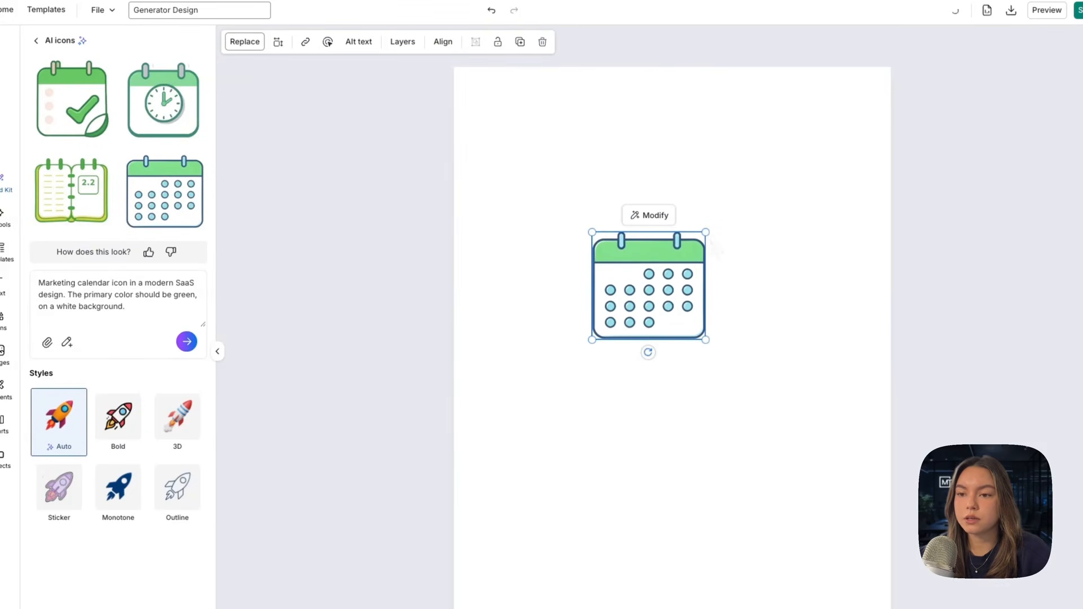
left_click(759, 298)
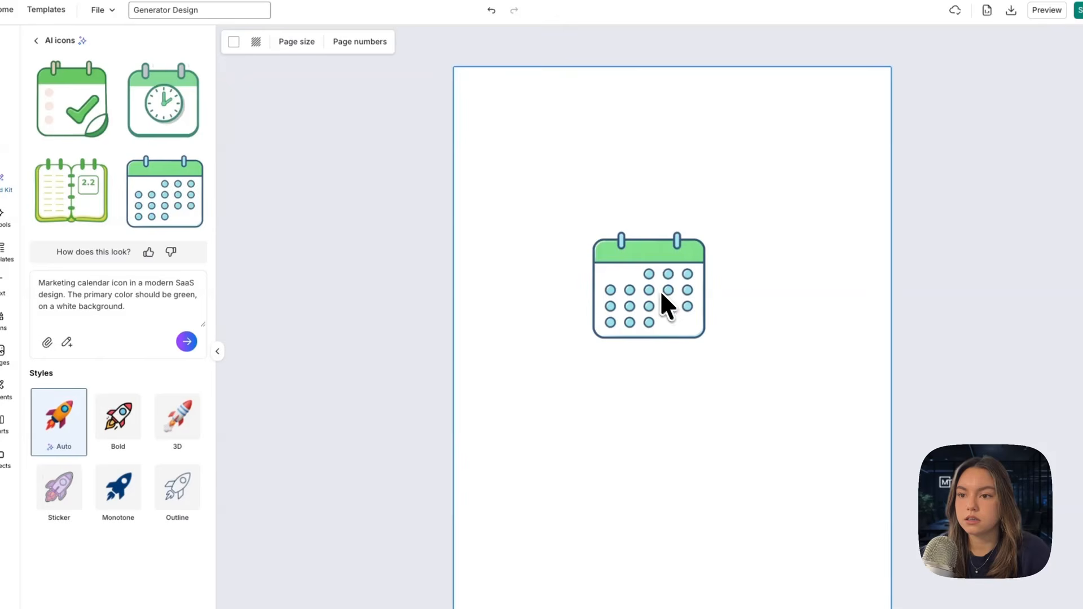
left_click(632, 259)
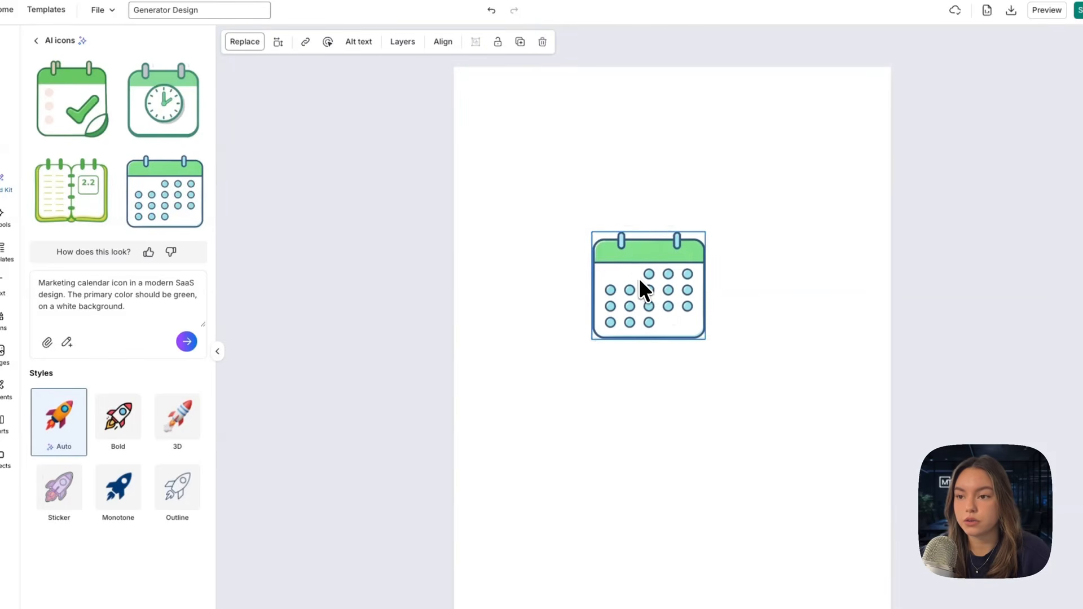
left_click_drag(641, 281, 545, 160)
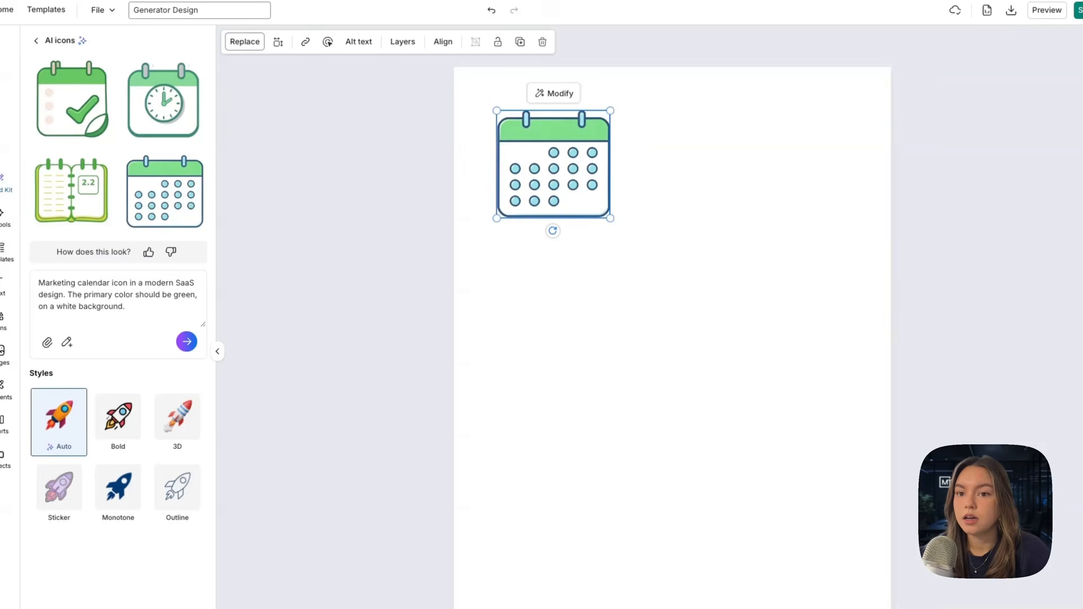
Step: Copy the calendar icon and place the pasted copy directly below the original
right_click(524, 150)
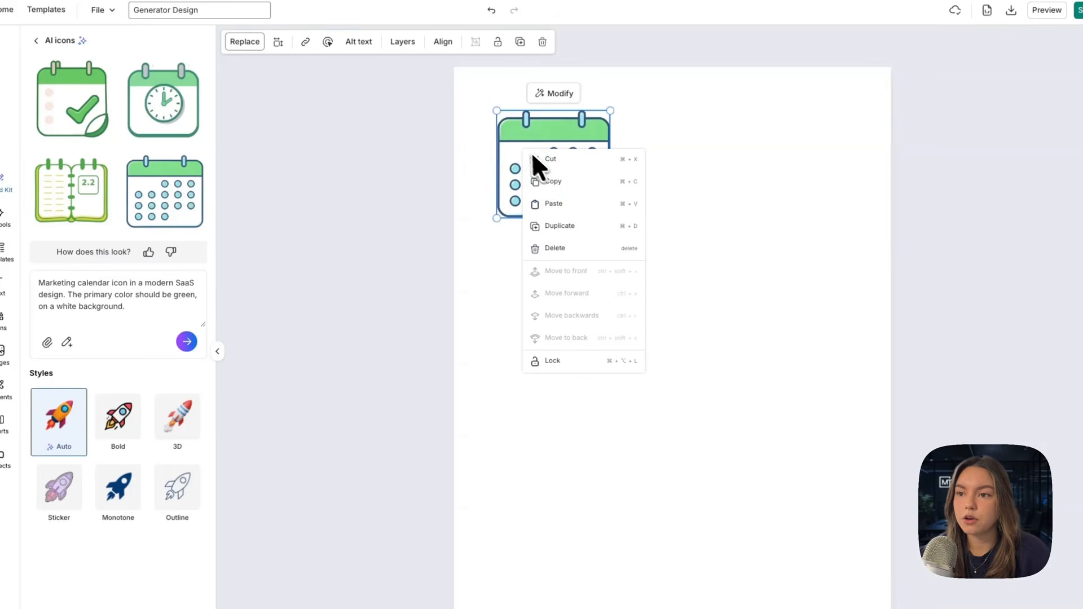
left_click(586, 182)
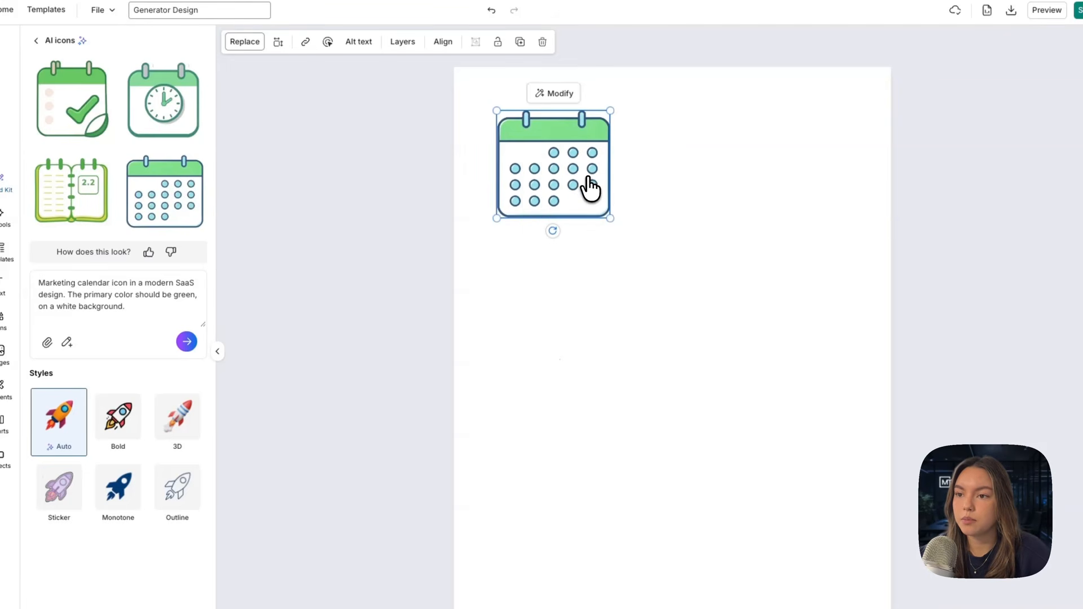
right_click(522, 261)
left_click(525, 271)
left_click_drag(581, 151, 574, 265)
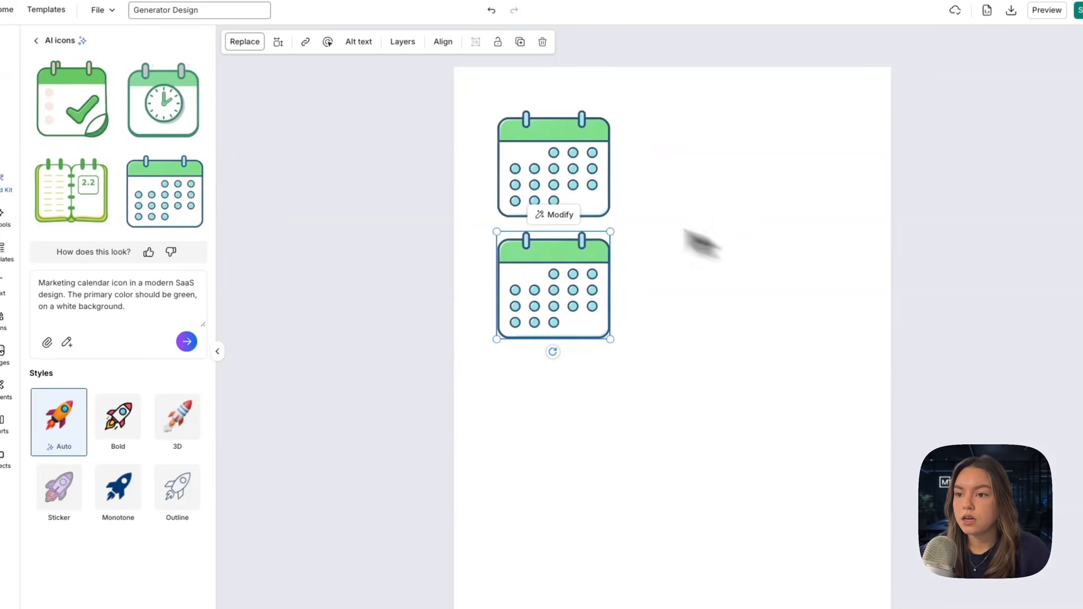
Step: Modify the lower calendar with the AI prompt "turn this into an email campaign icon", compare it with the original and keep the modified version
left_click(560, 213)
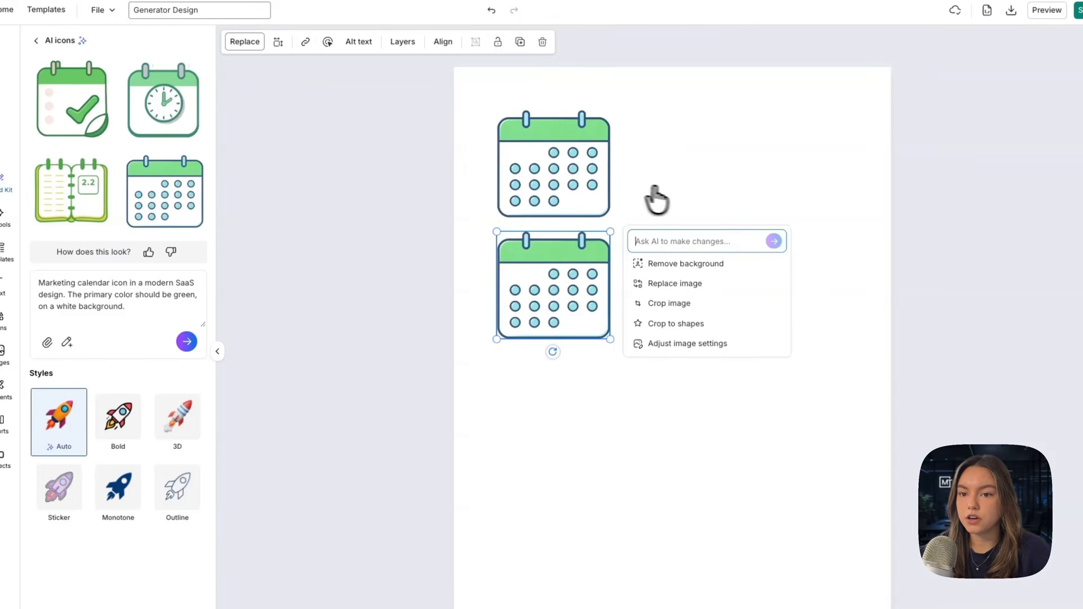
left_click(652, 237)
type("turn this in")
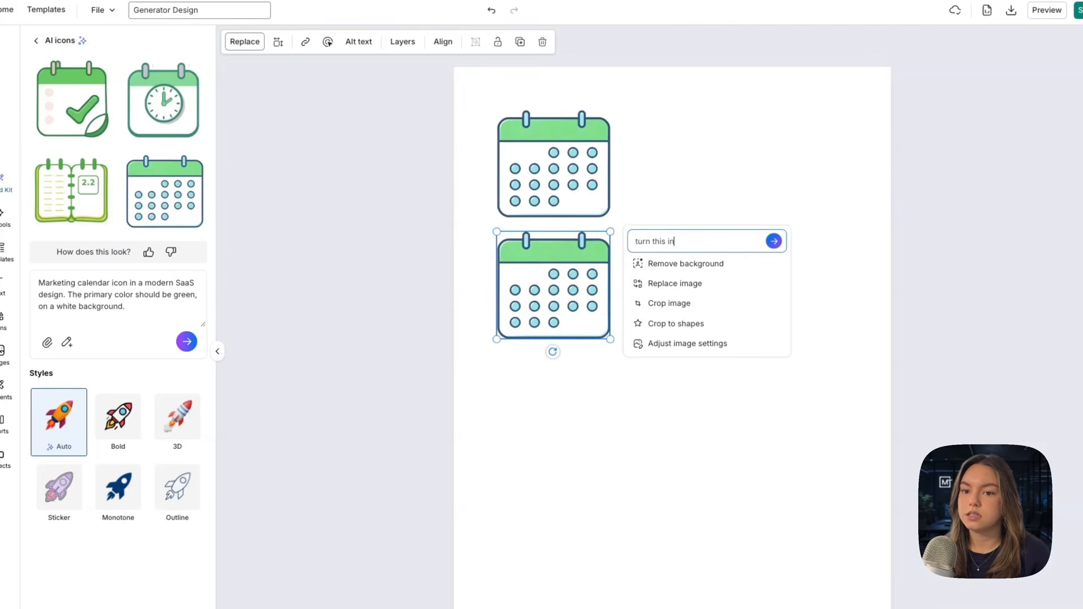
type("to an email camapign")
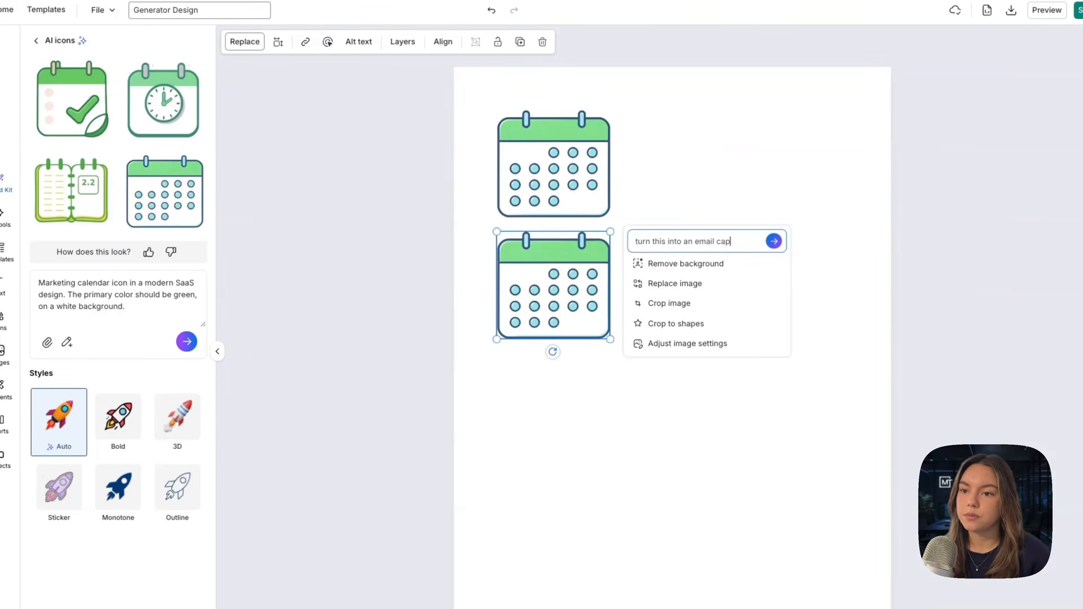
key("BackSpace")
key("BackSpace")
key("BackSpace")
key("BackSpace")
key("BackSpace")
key("BackSpace")
key("BackSpace")
key("BackSpace")
type("campaign icon")
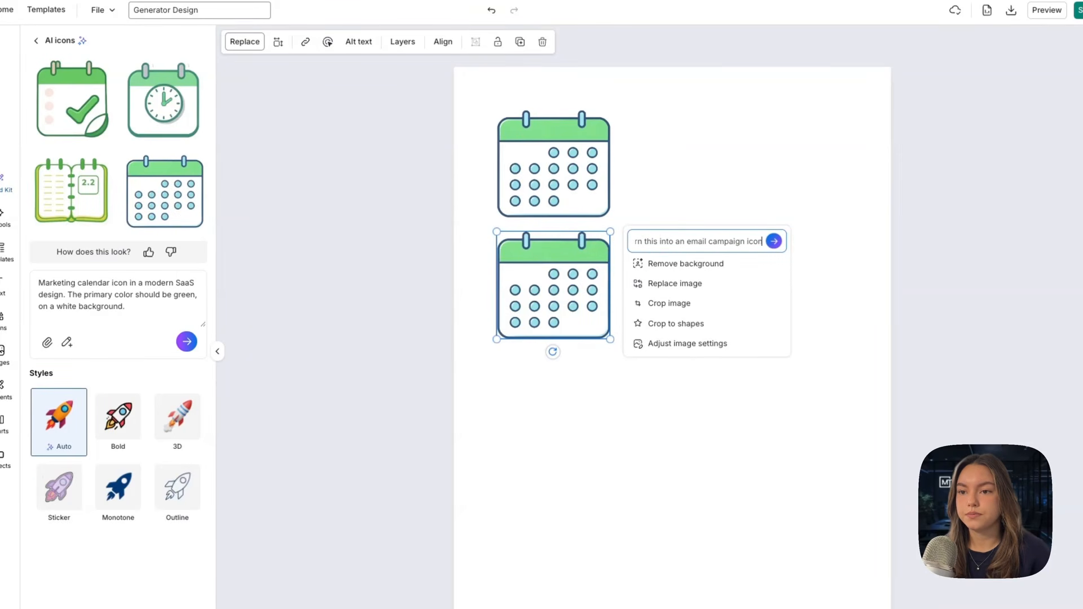
key("Return")
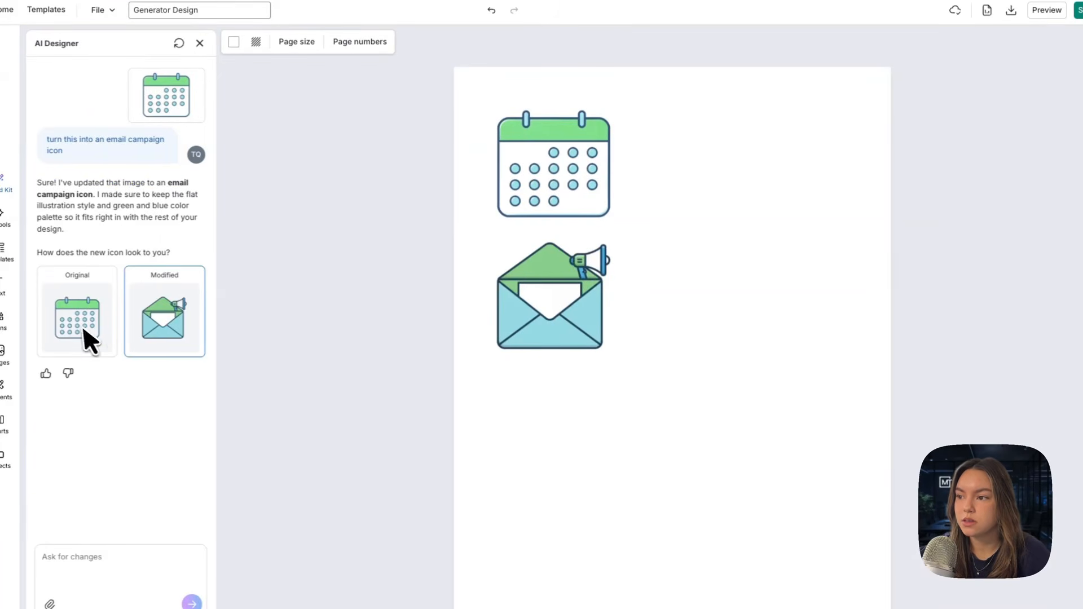
left_click(78, 314)
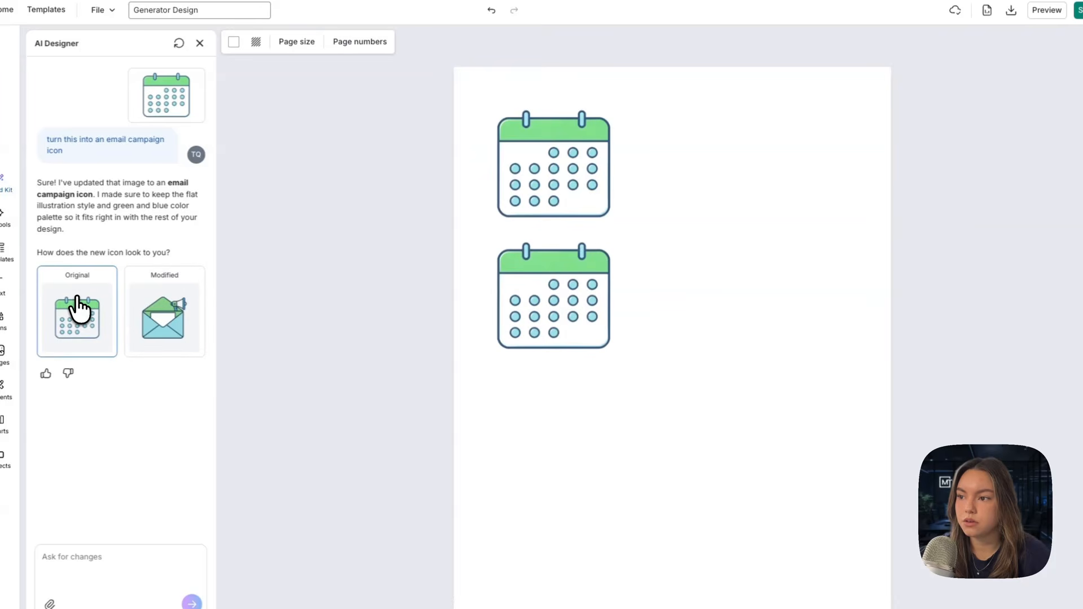
left_click(155, 303)
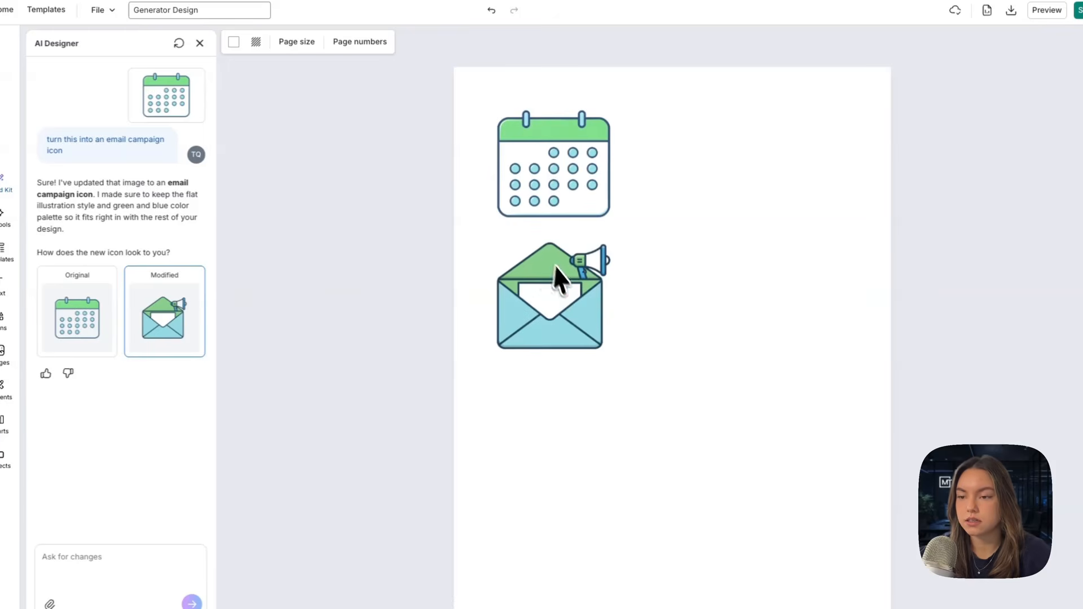
Step: Copy the envelope icon and place the pasted copy directly below it
left_click(580, 308)
right_click(571, 303)
left_click(602, 337)
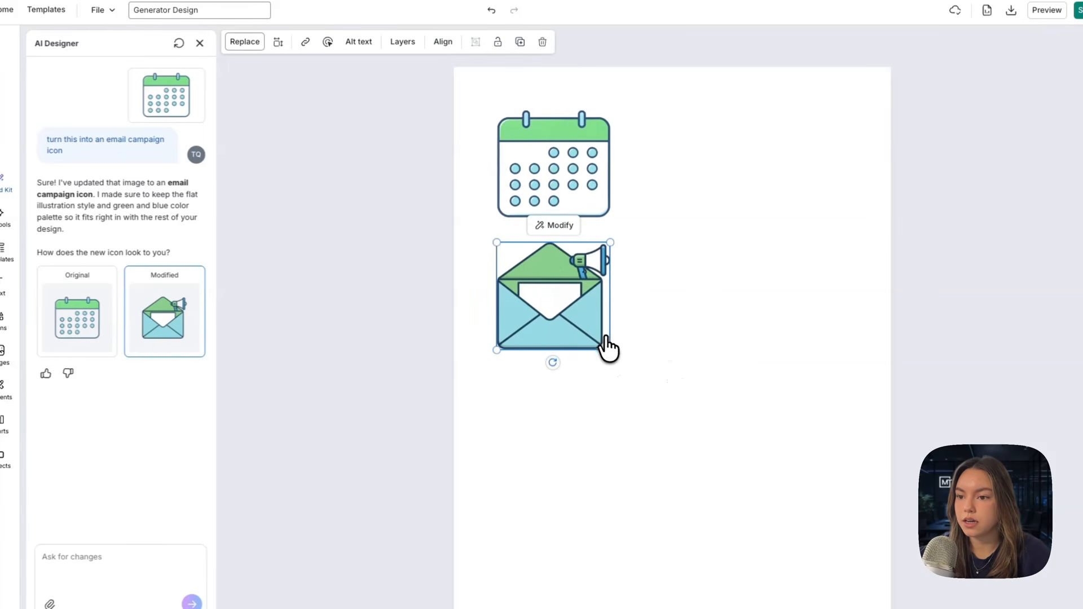
right_click(545, 441)
left_click(576, 453)
left_click_drag(566, 296, 559, 405)
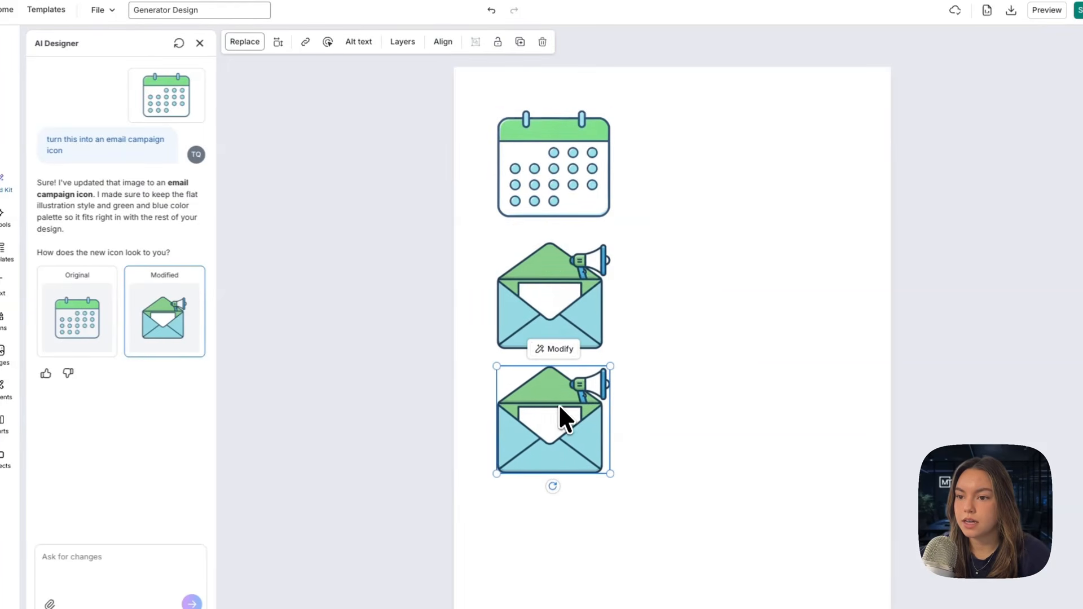
Step: Modify the lower envelope copy with the AI prompt "turn this into a landing page icon"
left_click(555, 351)
type("tur")
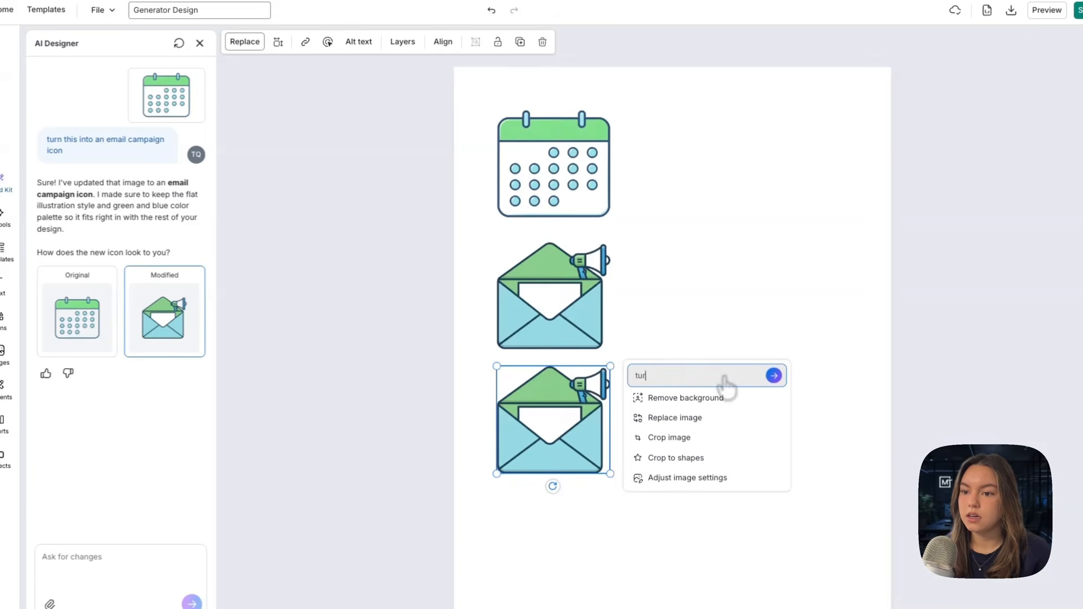
type("n this into a")
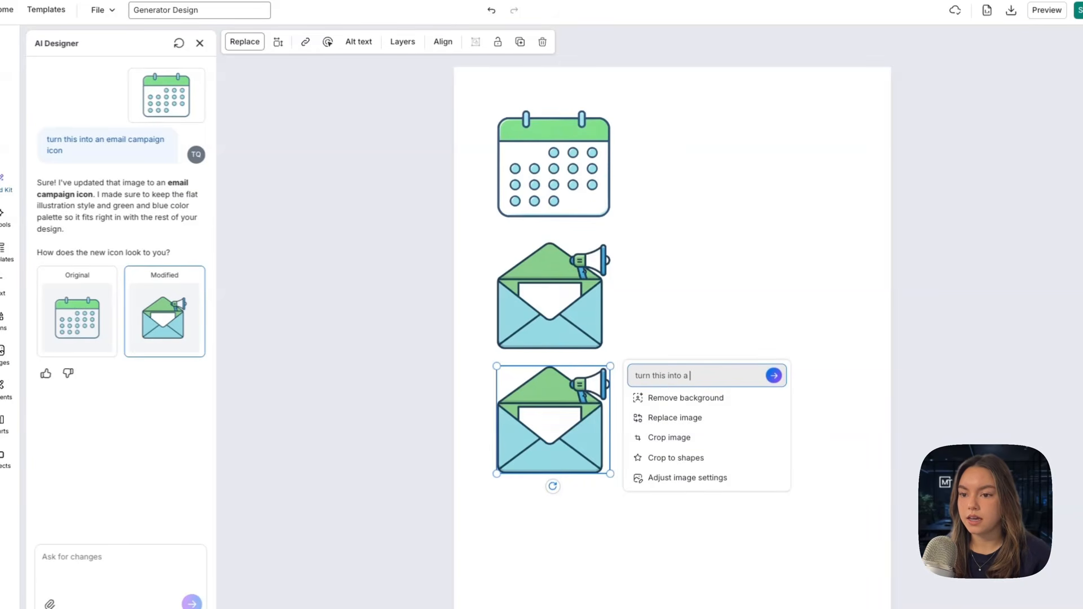
type(" landing page icon")
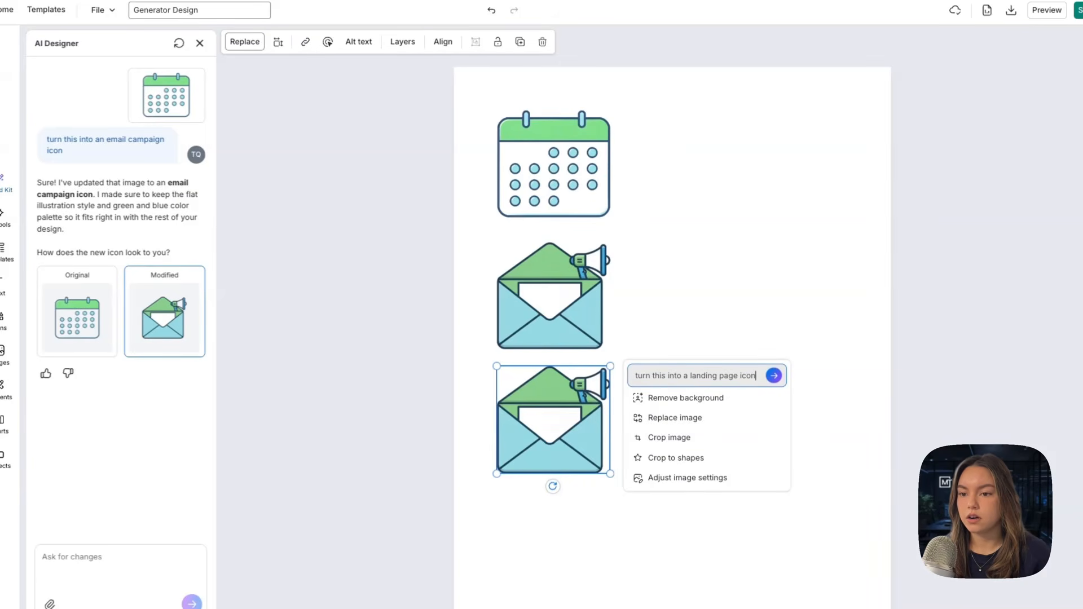
key("Return")
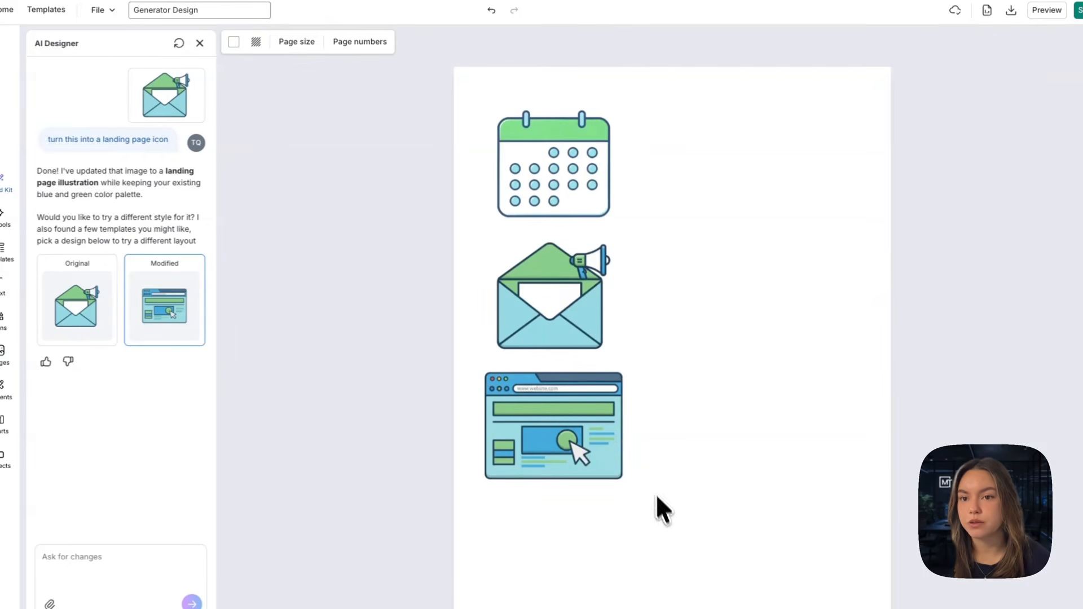
Step: Copy the landing page icon and place the pasted copy to the right of the calendar icon
left_click(568, 424)
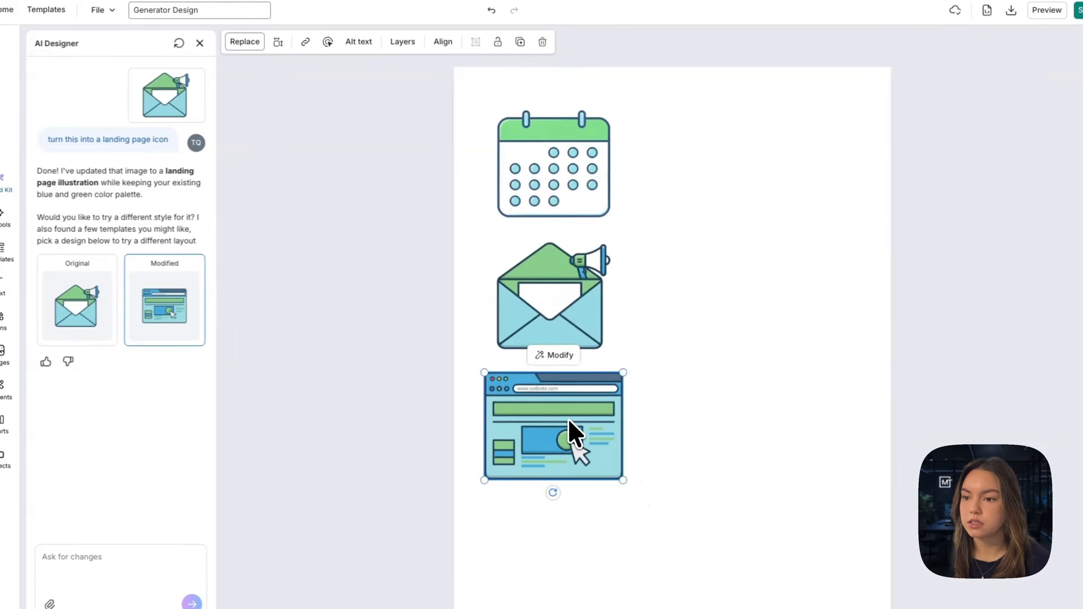
left_click(677, 164)
key("ctrl+v")
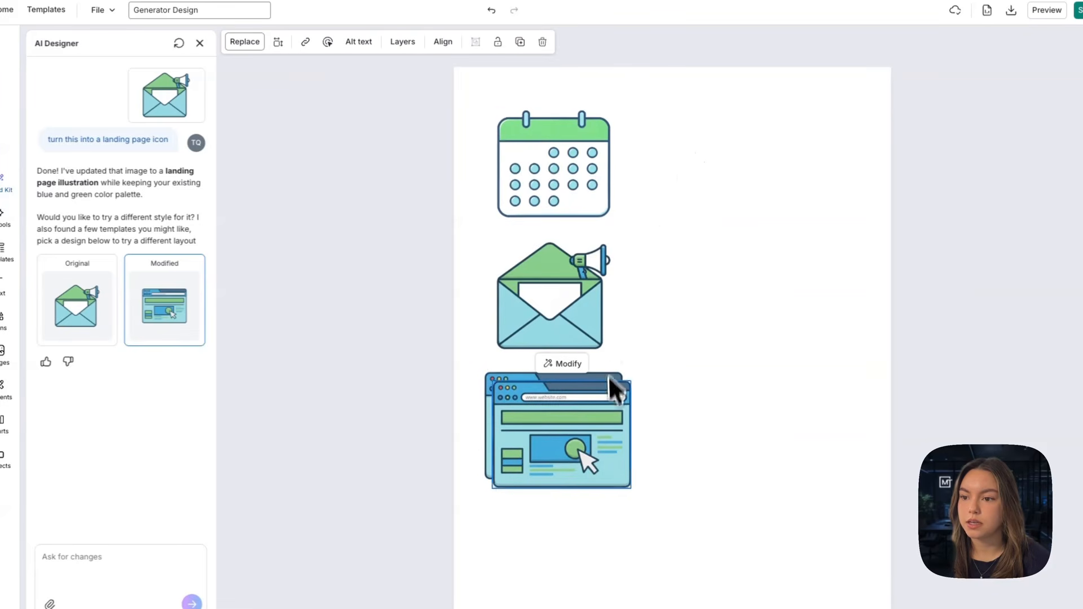
left_click_drag(612, 387, 762, 132)
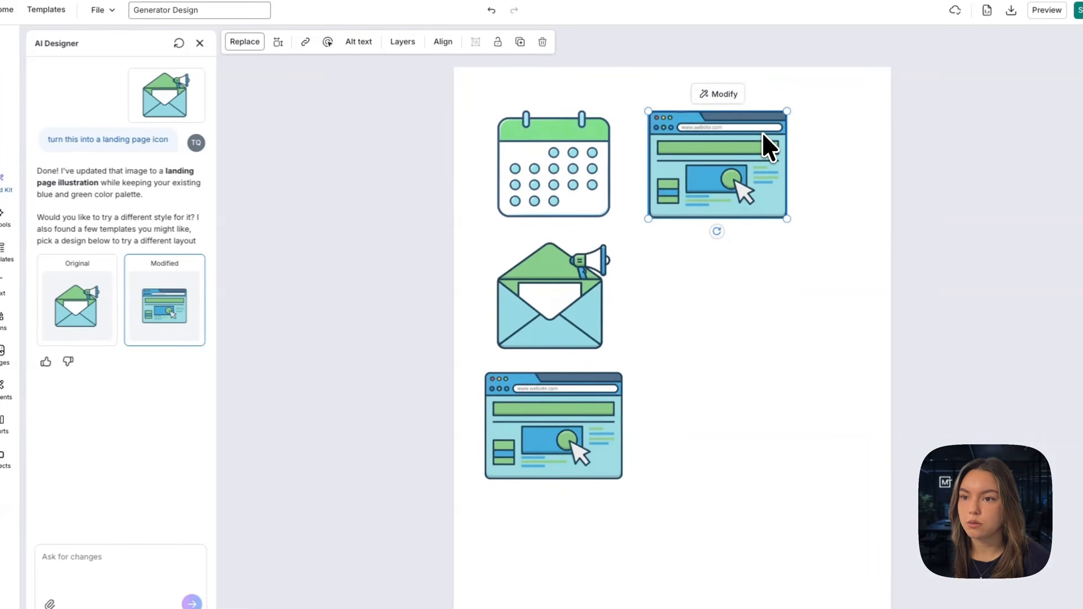
Step: Modify the landing page copy beside the calendar with the AI prompt "turn this into a social media ad icon"
left_click(714, 95)
type("t")
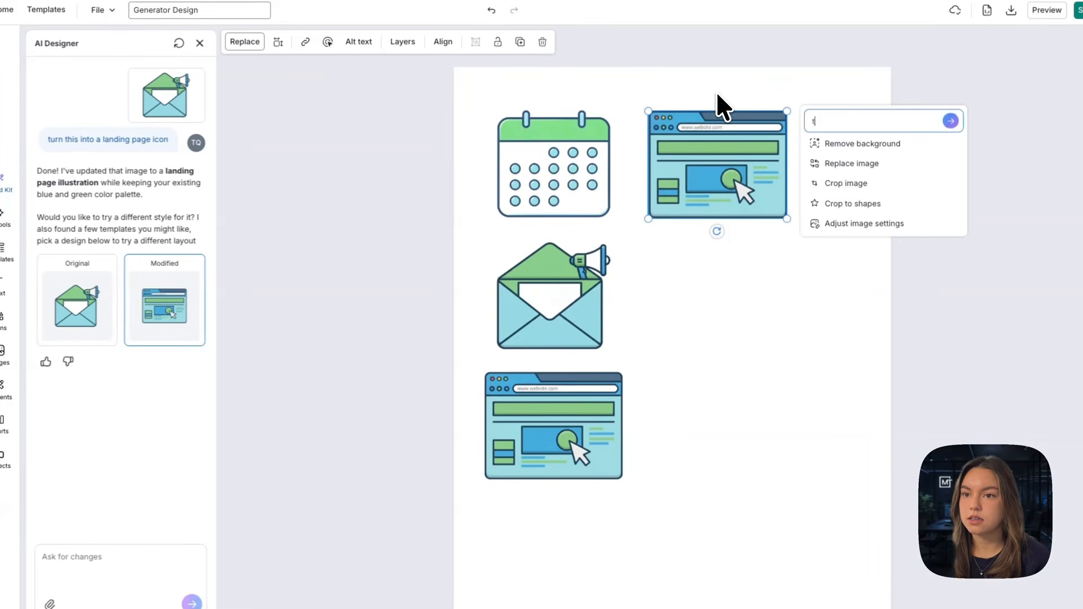
type("urn this into a")
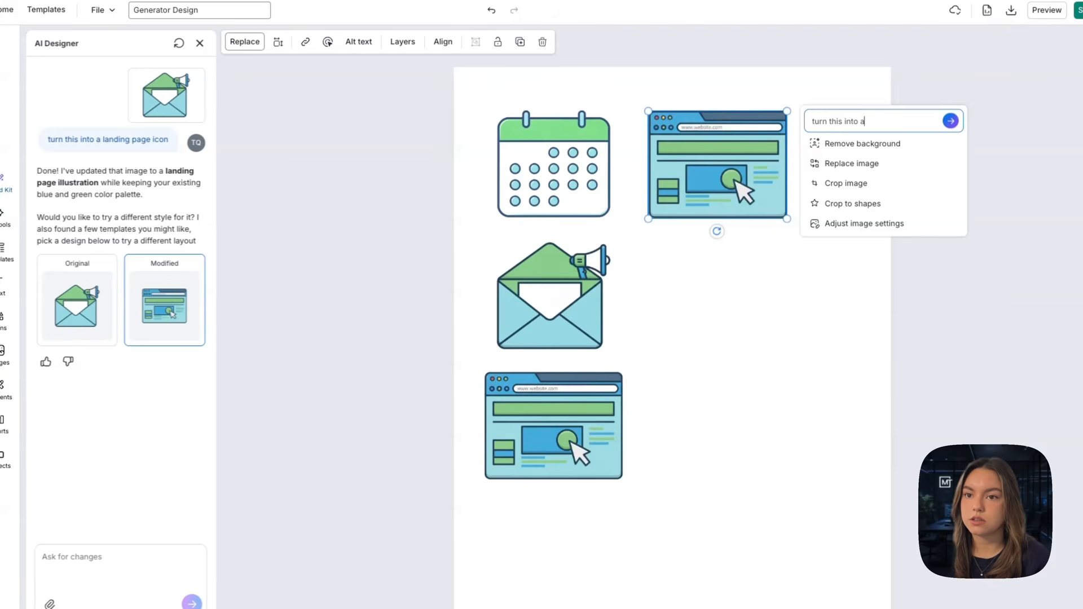
type(" social media a")
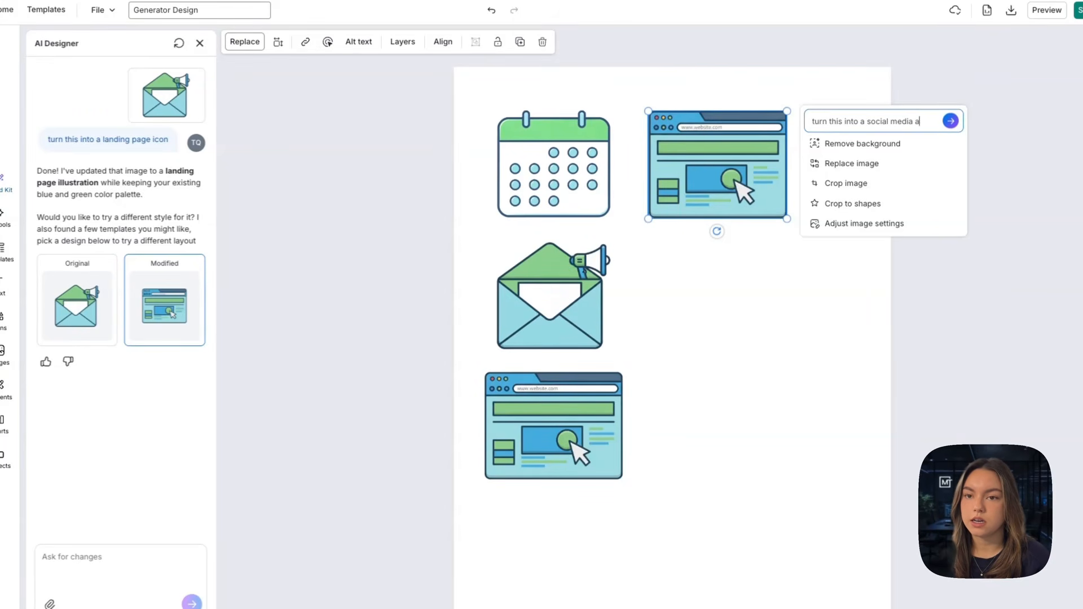
type("d icon")
key("Return")
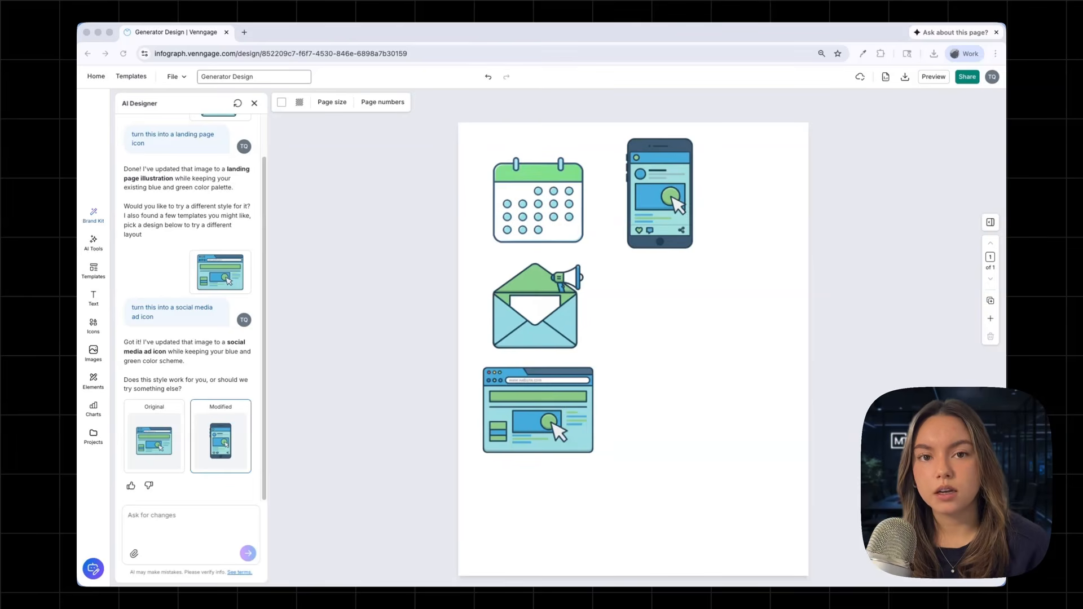
Step: Select the smartphone icon to the right of the calendar
left_click(658, 189)
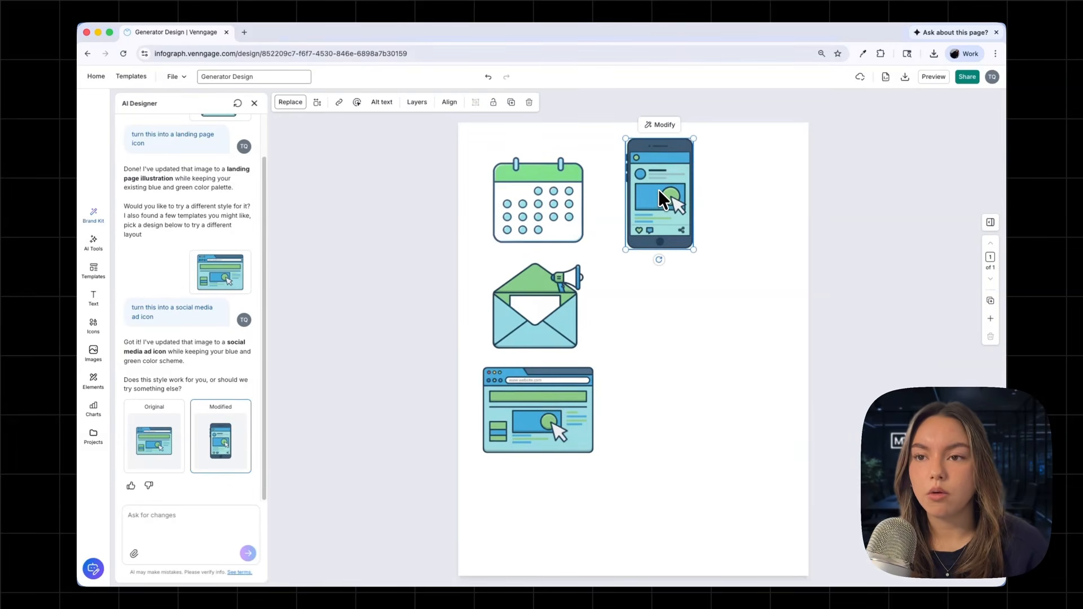